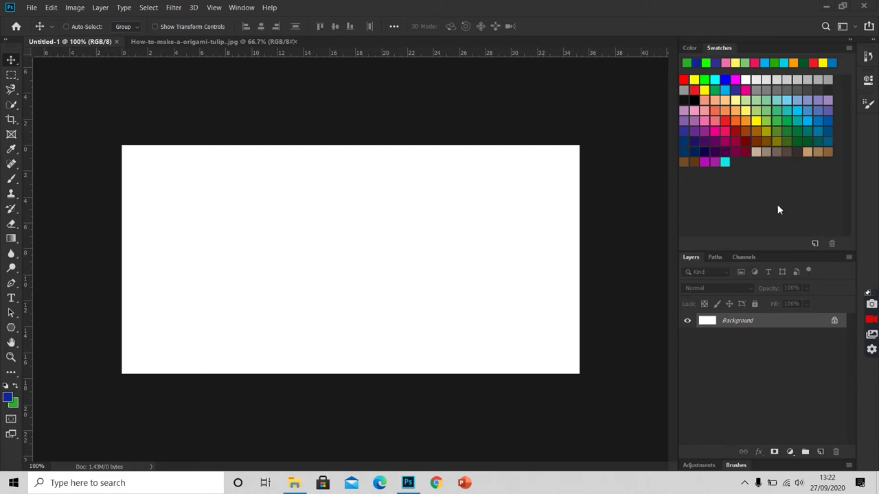
click(855, 28)
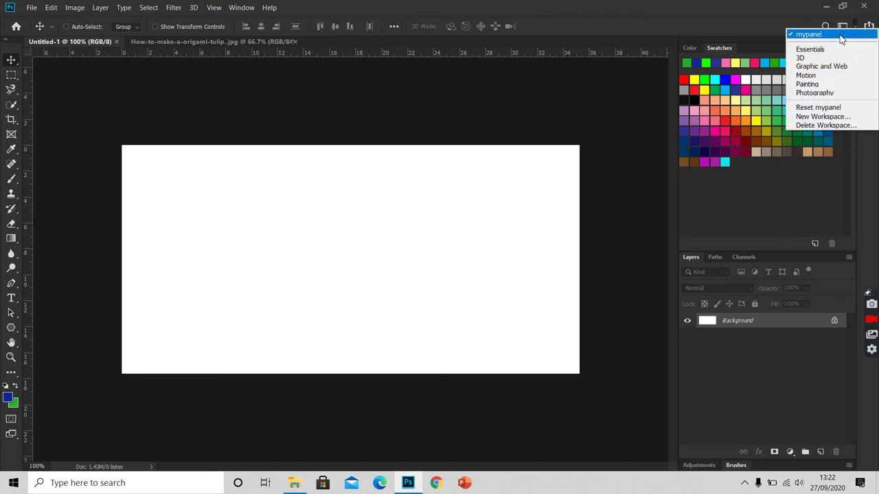
click(804, 32)
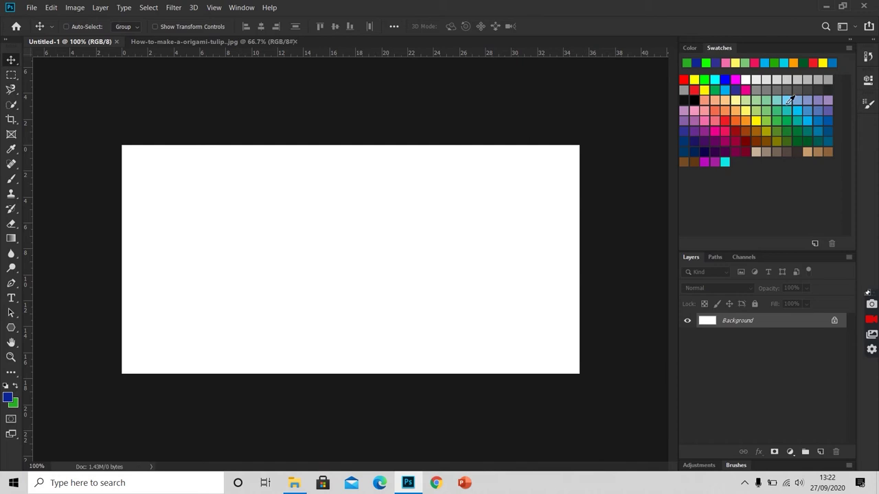
click(240, 8)
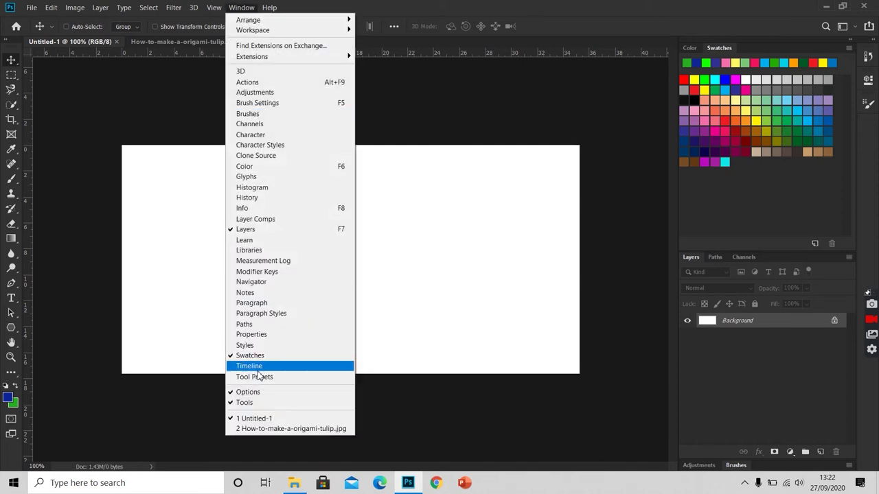
click(586, 418)
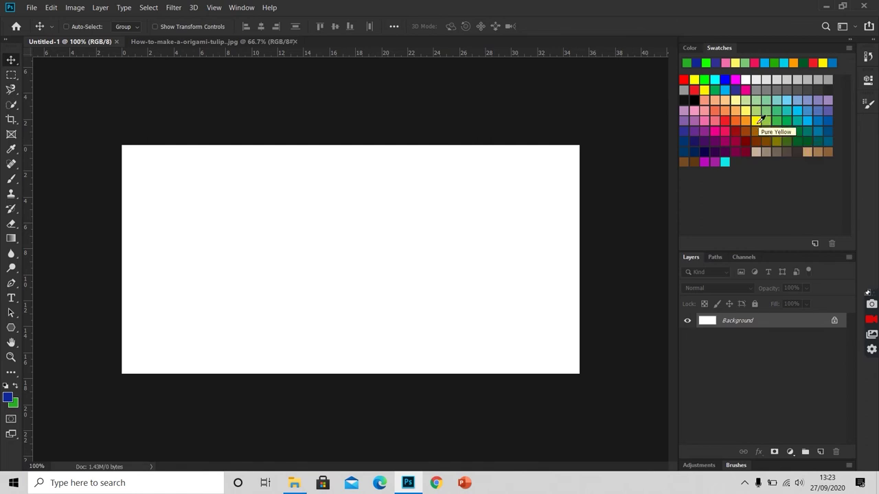
Try the magenta and dark crimson swatches as foreground, ending on orange-red
click(718, 132)
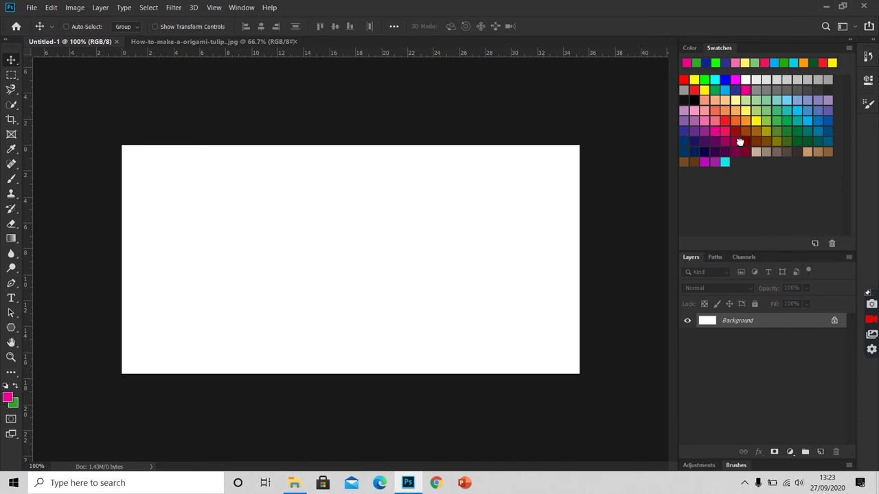
click(742, 138)
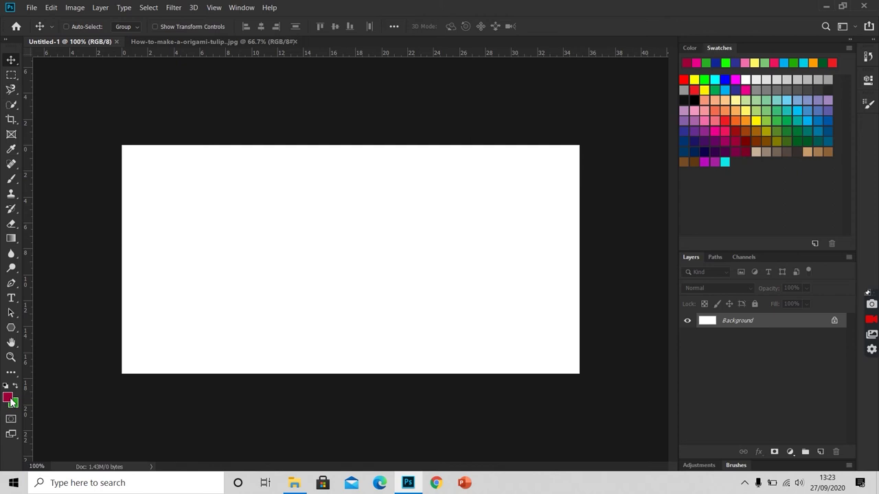
click(736, 121)
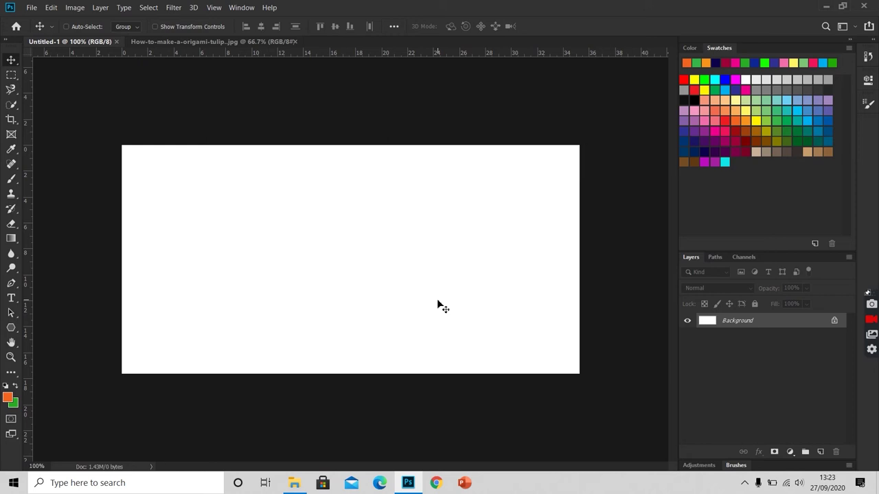
Toggle the foreground and background colours repeatedly, then pick the magenta swatch as foreground, keeping orange-red as background
key(x)
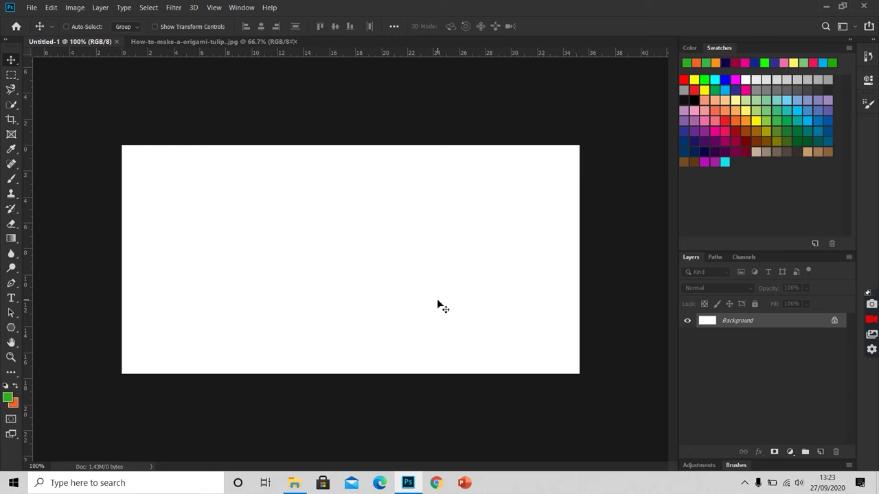
key(x)
key(x)
key(x)
key(x)
key(x)
key(x)
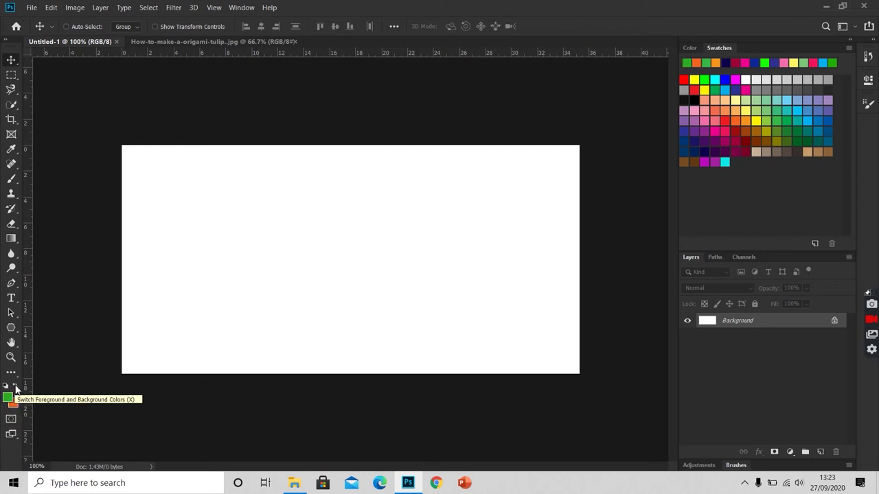
click(15, 387)
click(15, 387)
click(15, 388)
click(15, 388)
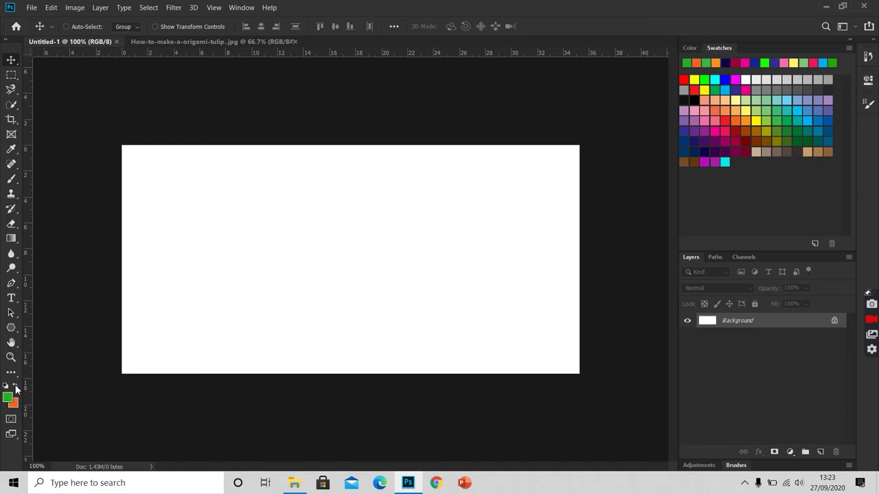
click(15, 388)
click(15, 387)
click(15, 387)
click(15, 387)
click(15, 387)
click(15, 388)
click(15, 387)
click(16, 387)
click(717, 130)
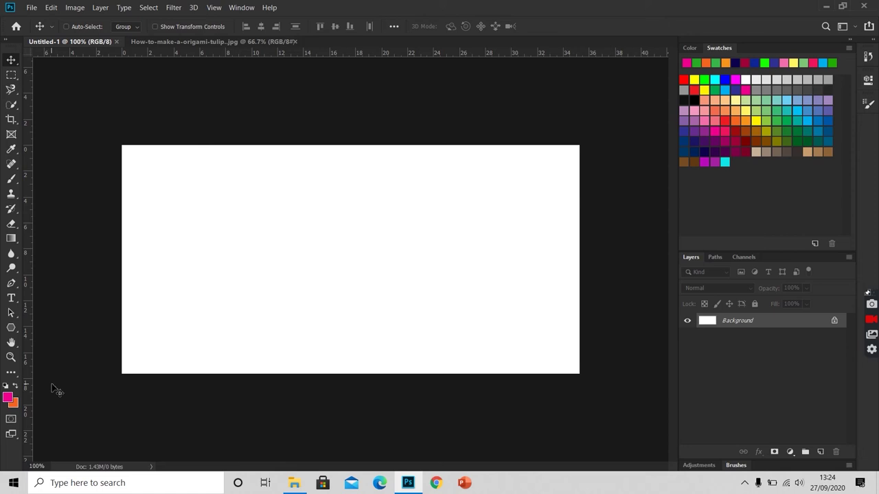
In the origami tulip photo, sample the stem's green as the foreground colour with the Eyedropper
click(214, 41)
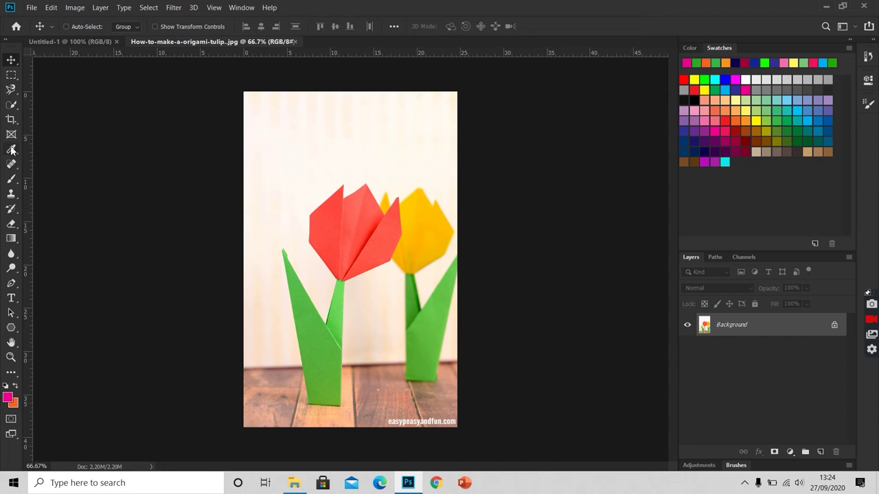
key(i)
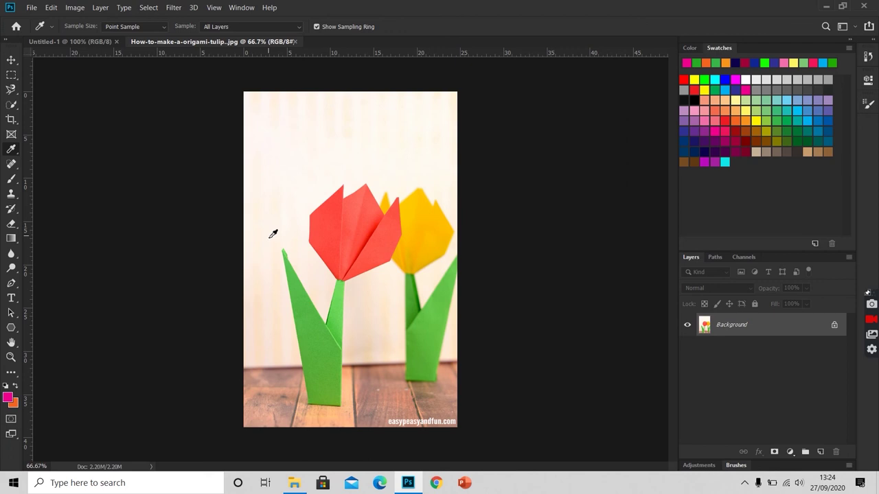
click(311, 326)
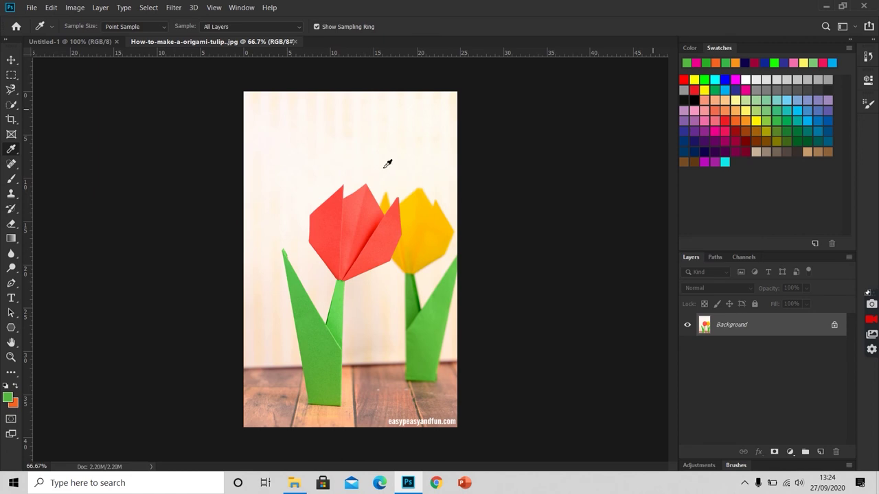
Set the foreground colour to dark blue 08107a in the Color Picker
click(9, 398)
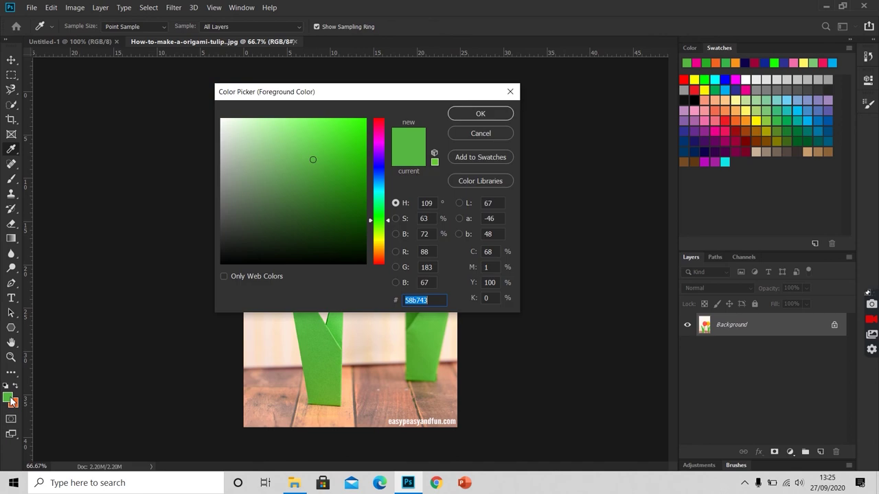
click(380, 167)
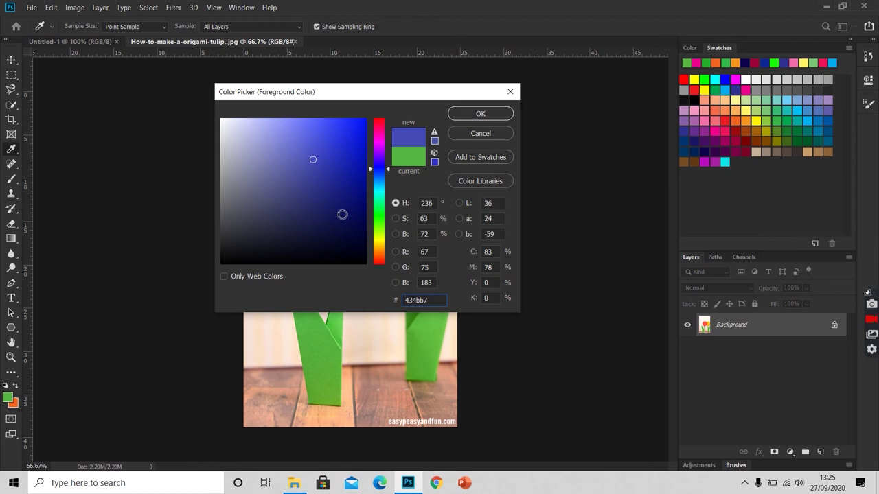
click(358, 195)
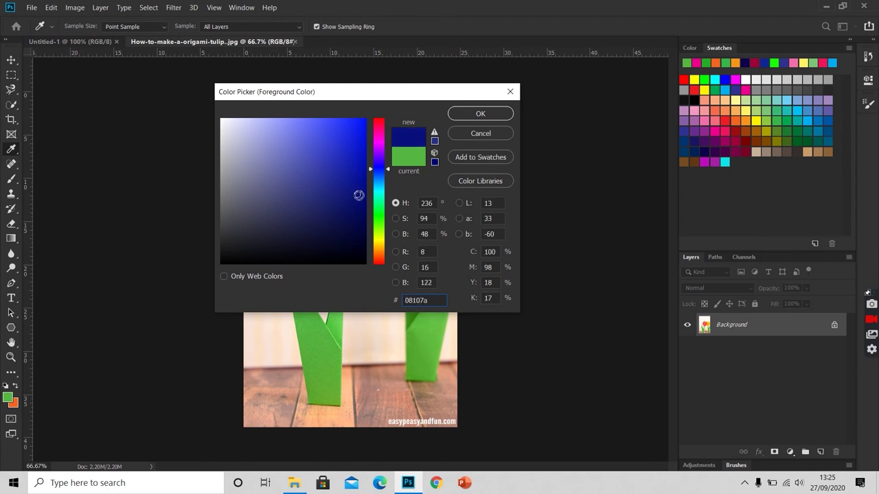
click(466, 114)
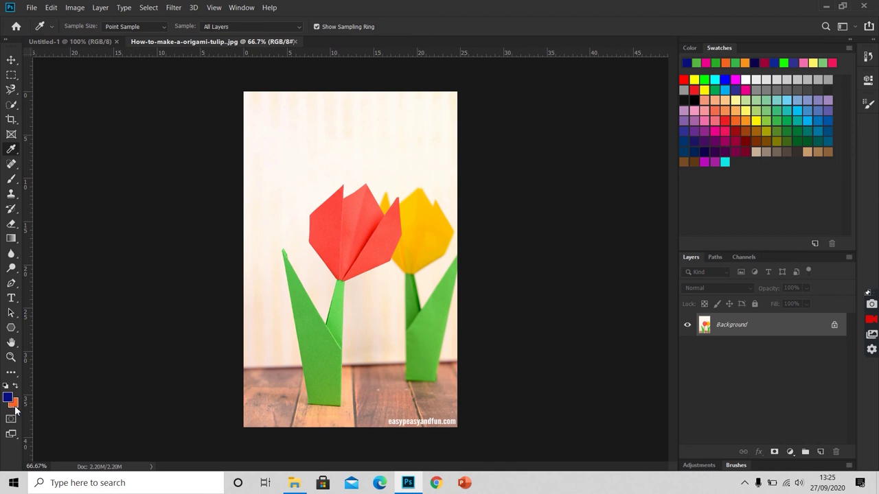
Set the background colour to dark green 189c0a in the Color Picker
click(15, 407)
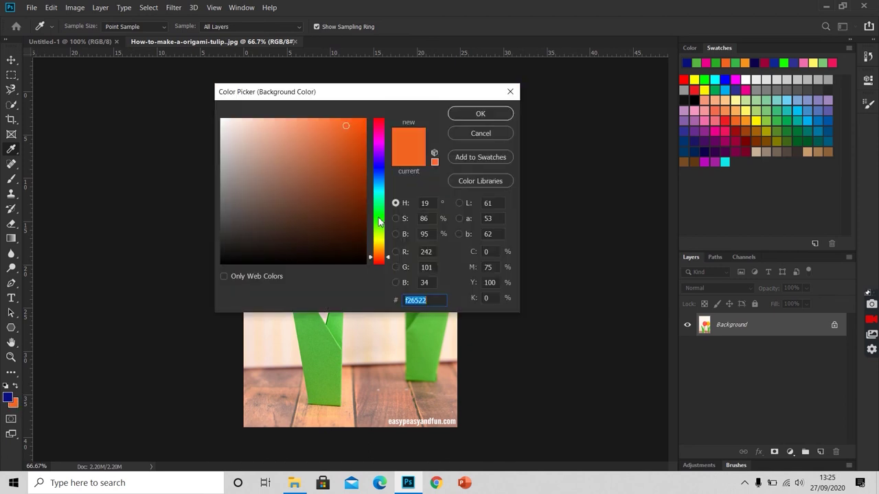
click(379, 220)
click(358, 175)
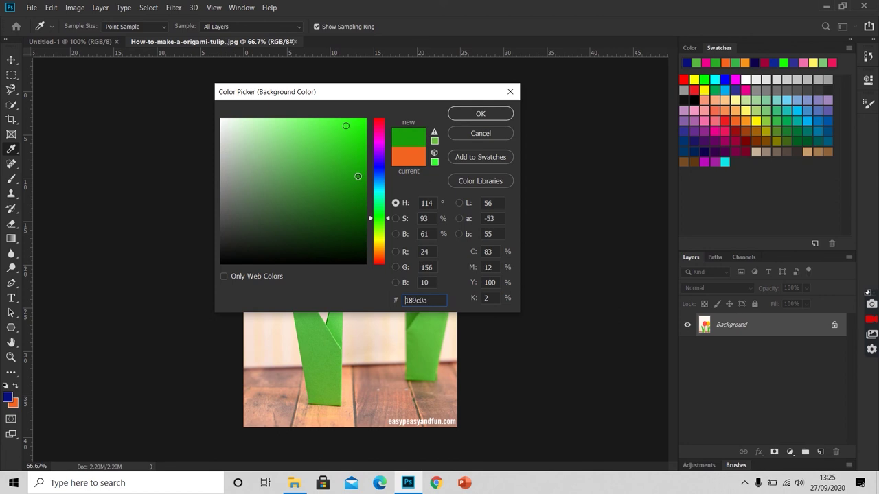
click(476, 114)
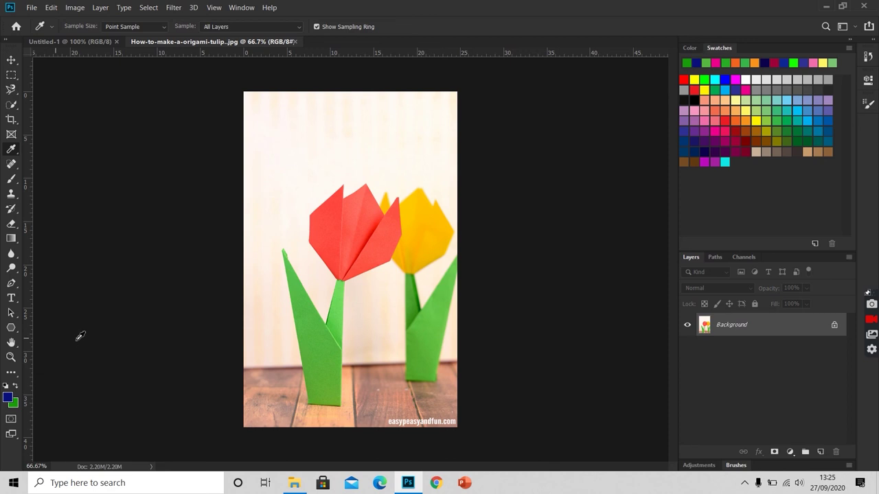
Save olive-yellow 999e0f as a swatch named 'mynewcolor', keeping the dark blue foreground
click(8, 399)
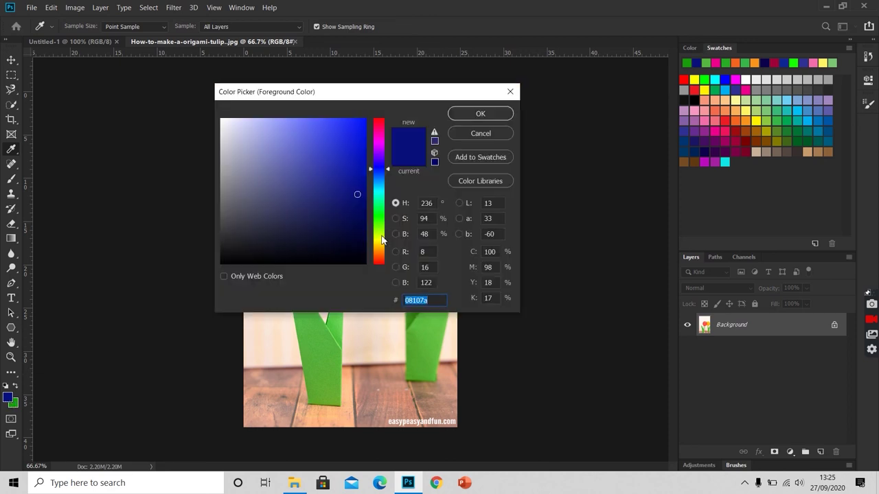
click(381, 239)
click(352, 174)
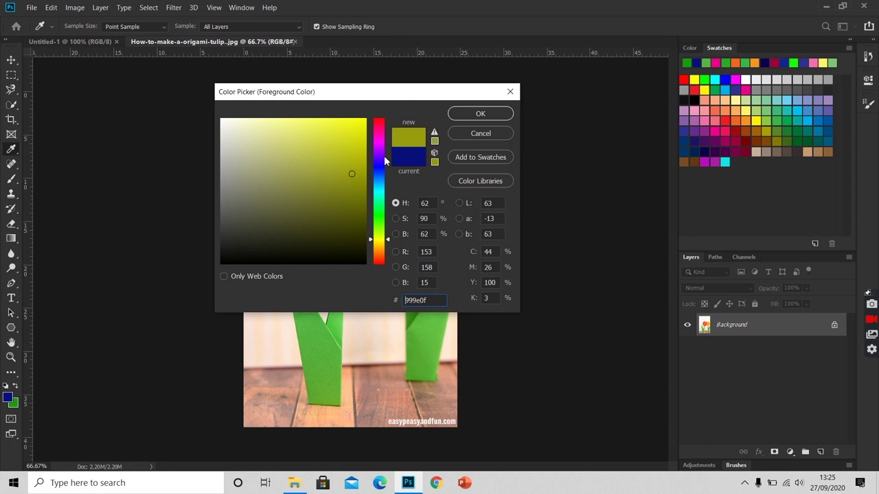
click(465, 156)
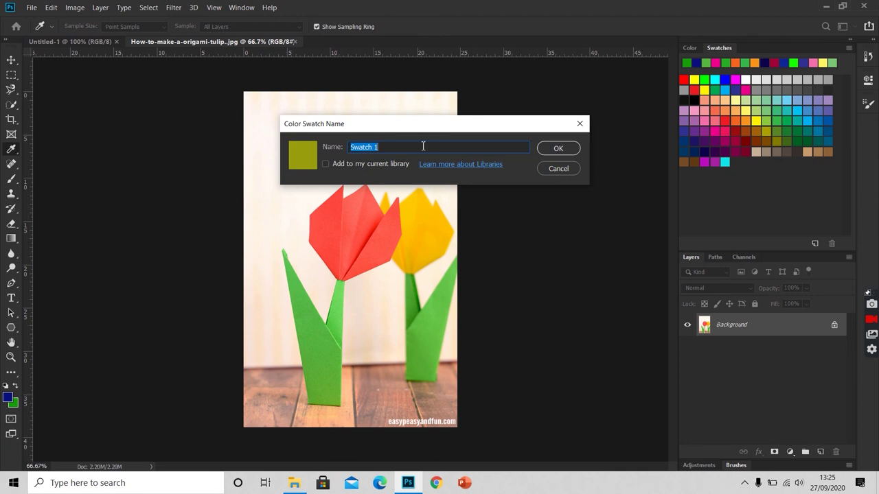
text(mynewcolor)
click(559, 147)
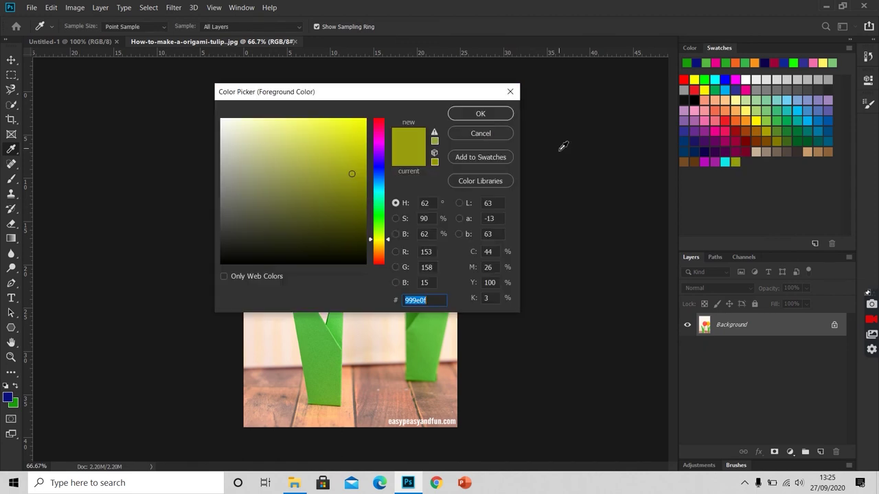
click(509, 93)
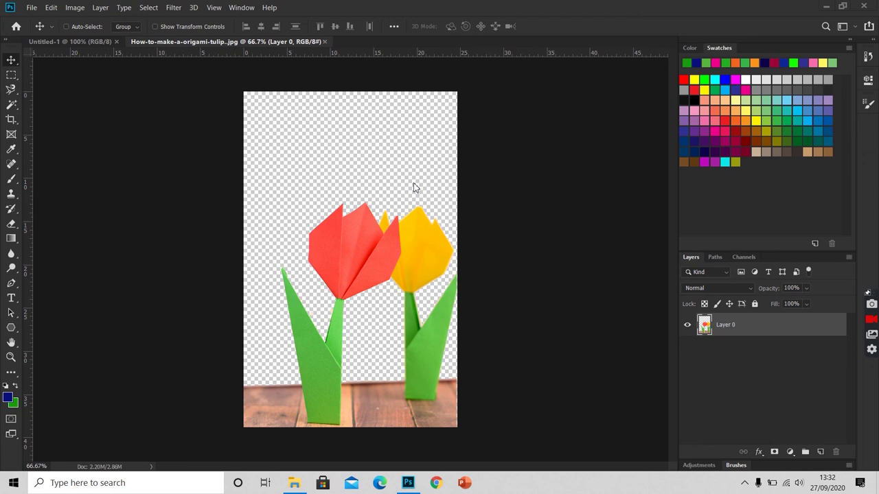
drag(424, 245, 389, 259)
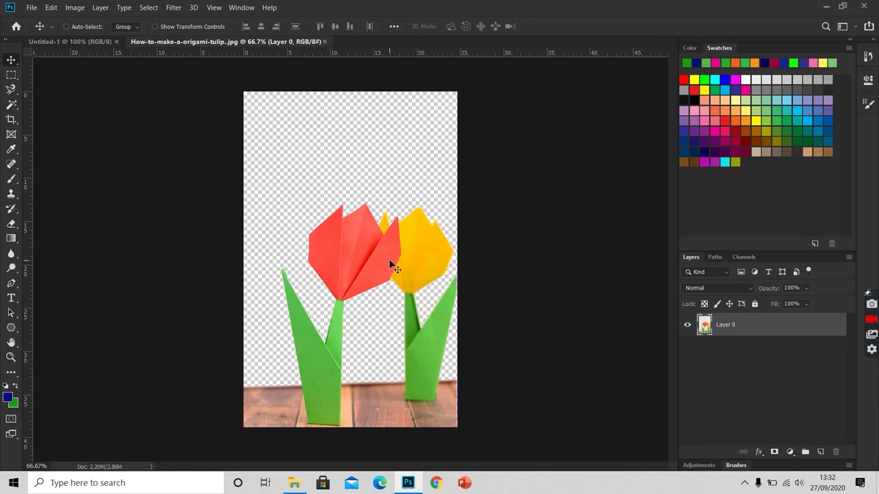